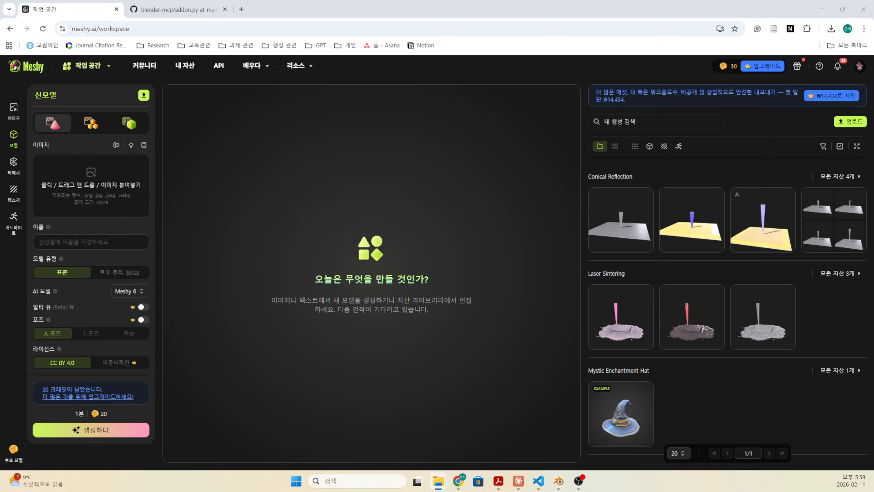
# - Load the image of the purple cone on an orange plate as the new model's source and name the model laser
pyautogui.moveTo(798, 140); pyautogui.dragTo(91, 183)
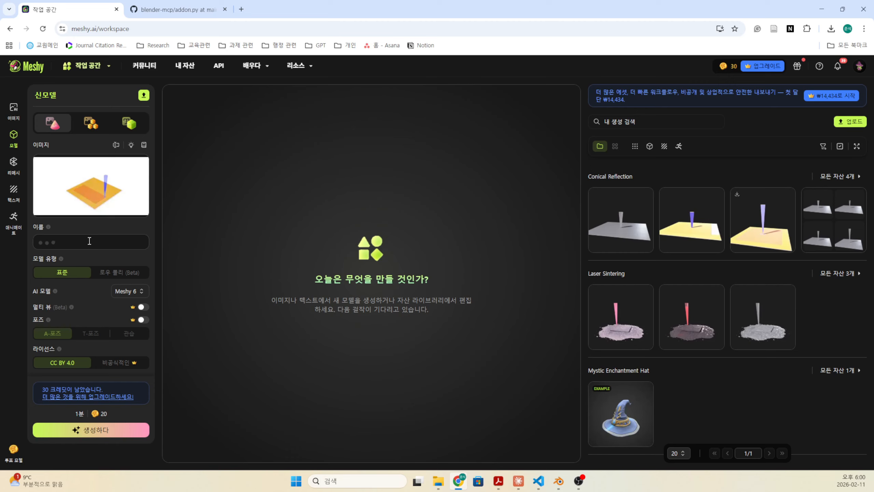
pyautogui.click(100, 242)
pyautogui.hotkey('ctrl', 'a')
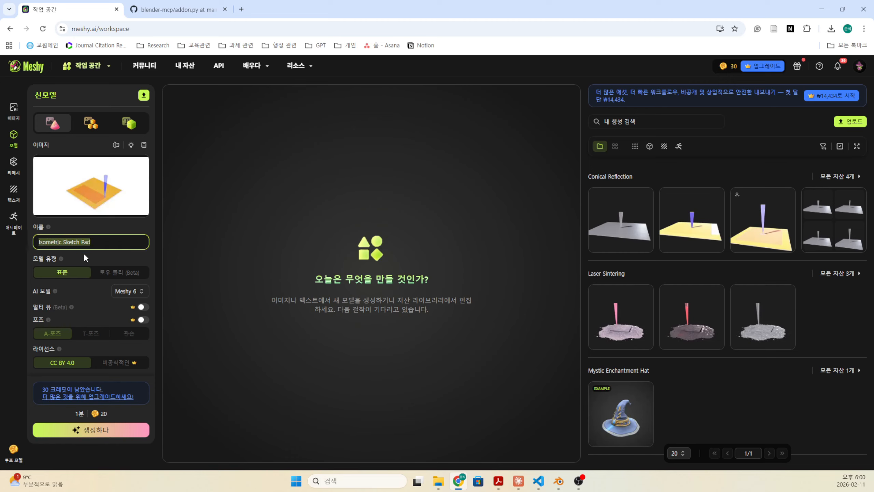
pyautogui.write('ㅣㅁㄴㄷㄱ')
pyautogui.press('BackSpace')
pyautogui.press('BackSpace')
pyautogui.press('BackSpace')
pyautogui.press('BackSpace')
pyautogui.press('BackSpace')
pyautogui.write('ㅣㅁㄴㄷㄱ')
pyautogui.press('BackSpace')
pyautogui.press('BackSpace')
pyautogui.press('BackSpace')
pyautogui.press('BackSpace')
pyautogui.press('BackSpace')
pyautogui.write('laser')
# - Set the AI model to Meshy 4 and generate the 3D model from the image
pyautogui.click(122, 292)
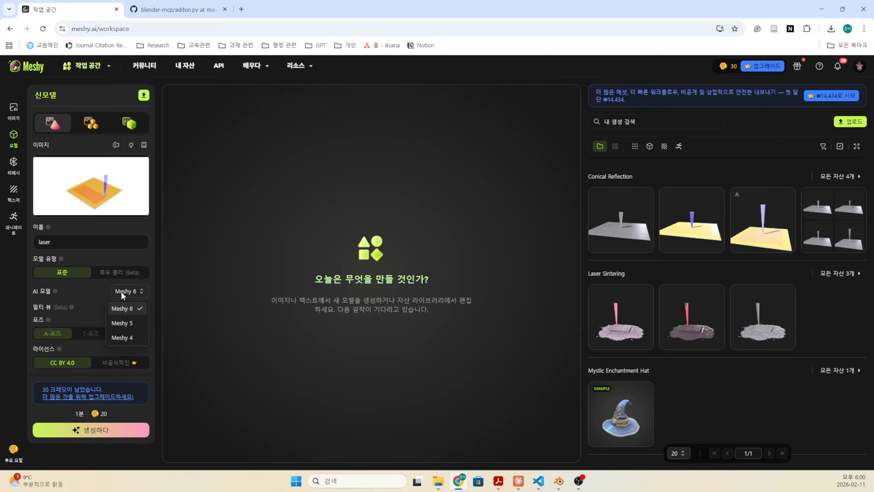
pyautogui.click(123, 336)
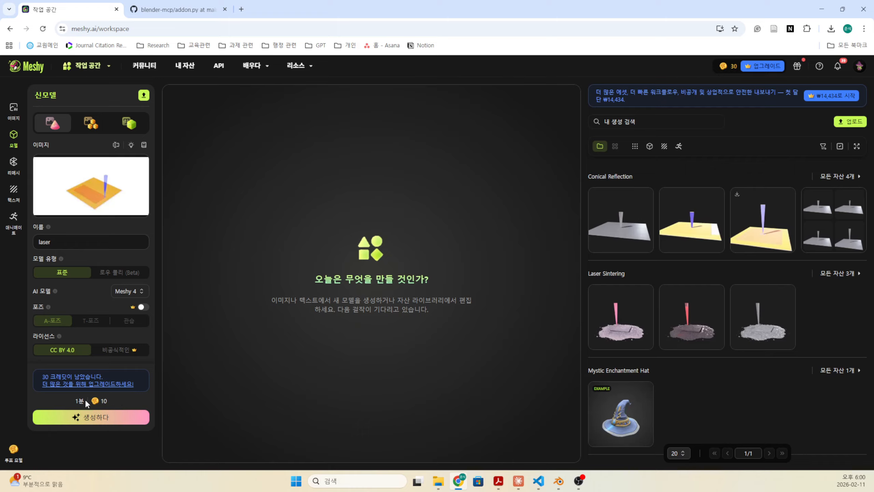
pyautogui.click(87, 416)
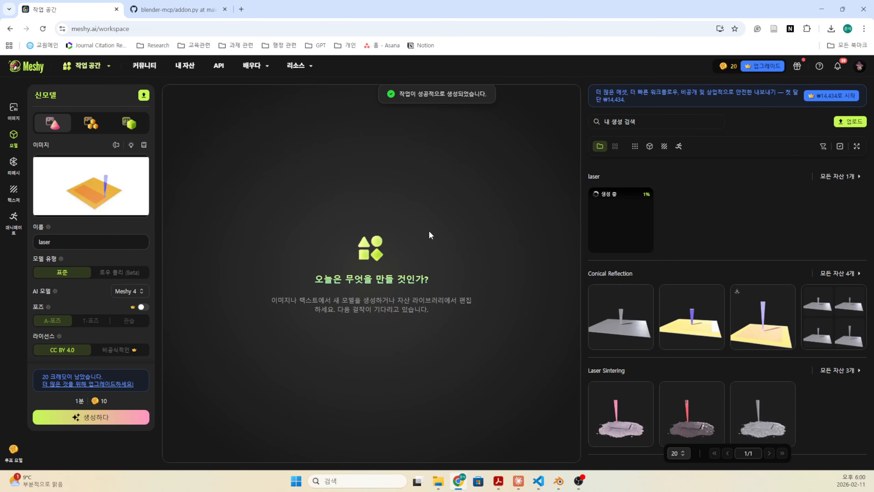
# - Review the four Conical Reflection drafts, enlarge the first one, and select it to see its generation options
pyautogui.click(830, 305)
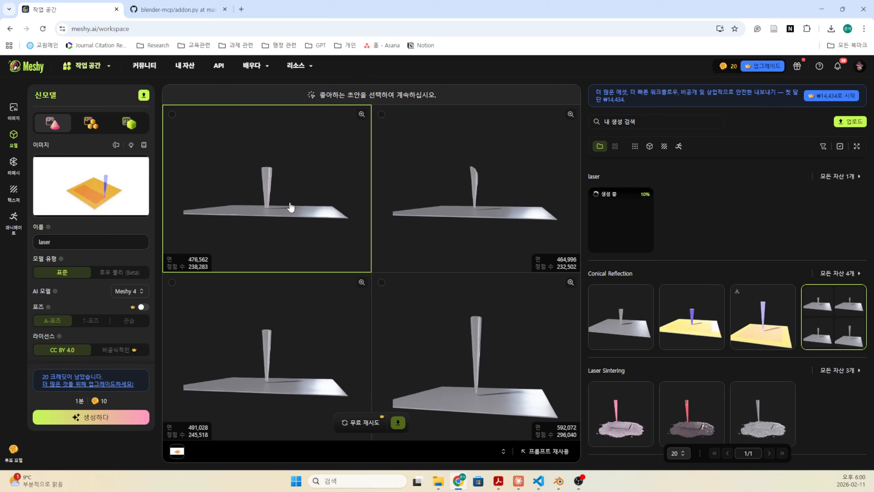
pyautogui.click(361, 114)
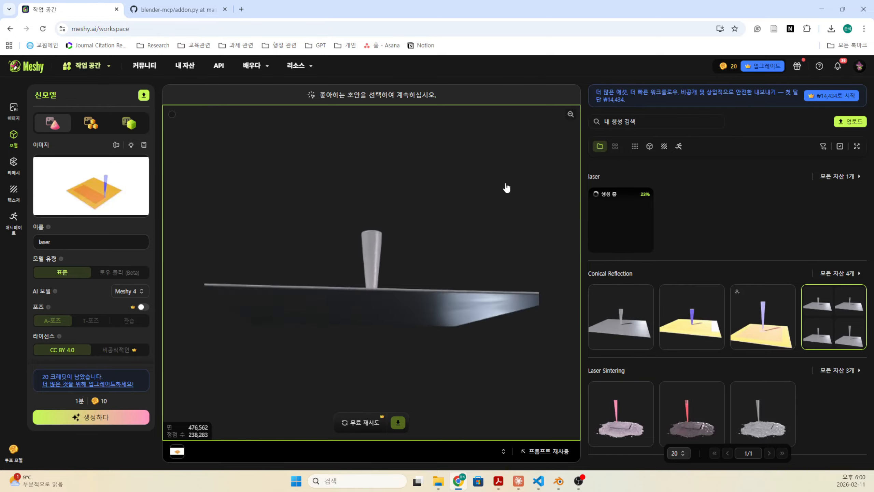
pyautogui.click(571, 114)
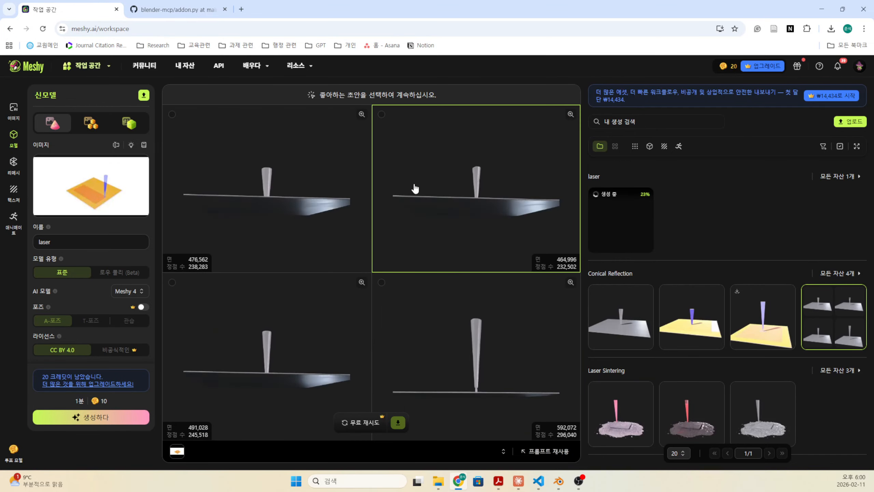
pyautogui.click(282, 245)
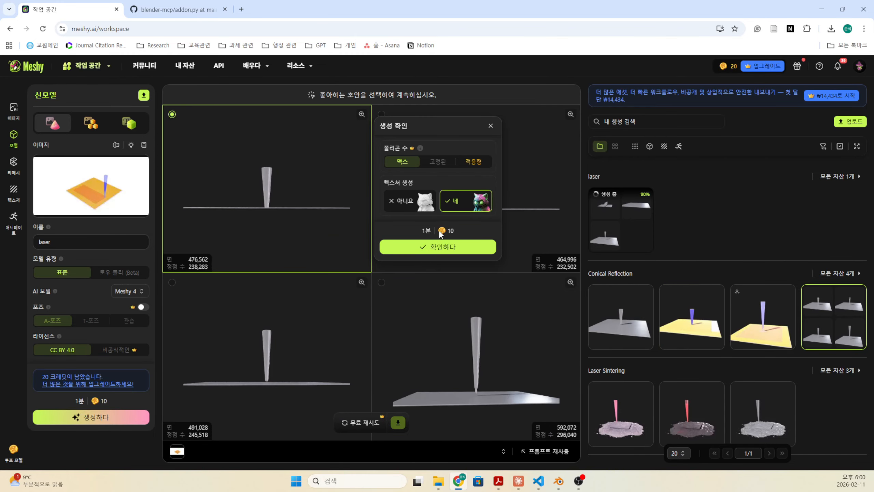
# - Inspect the textured Conical Reflection model with the blue cone and open its download settings
pyautogui.click(664, 315)
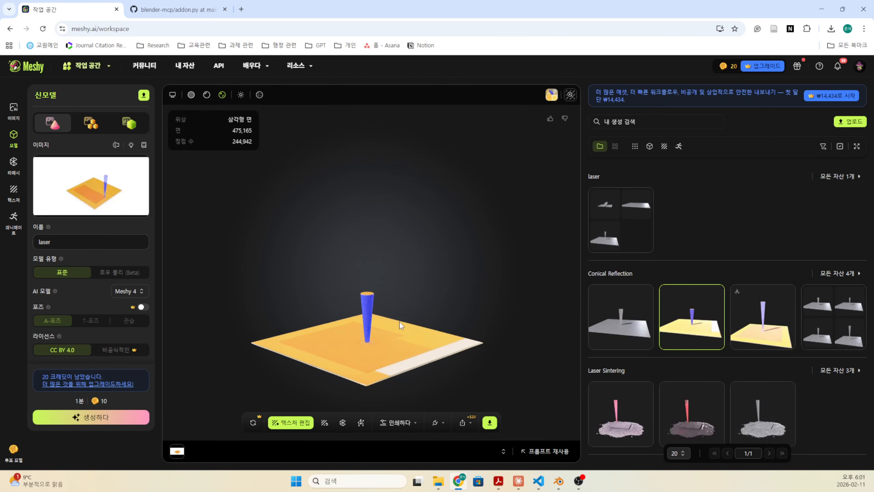
pyautogui.moveTo(399, 322); pyautogui.dragTo(441, 294)
pyautogui.moveTo(440, 295); pyautogui.dragTo(435, 276, button='right')
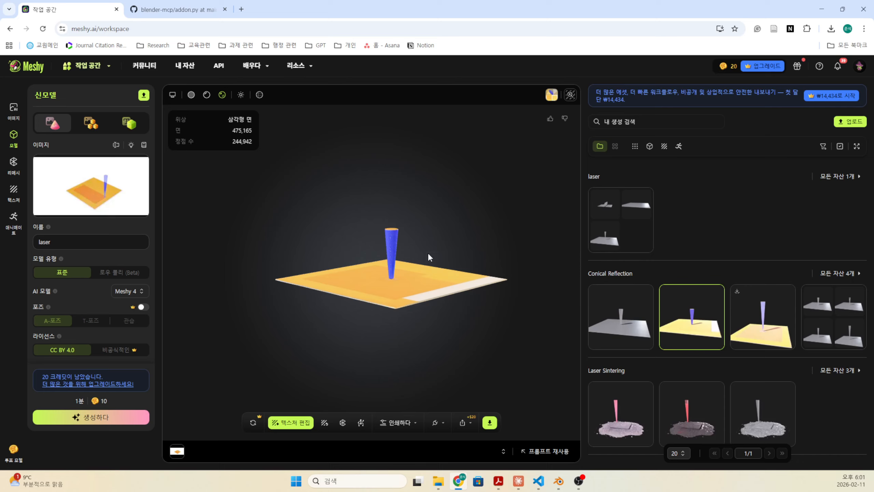
pyautogui.click(489, 424)
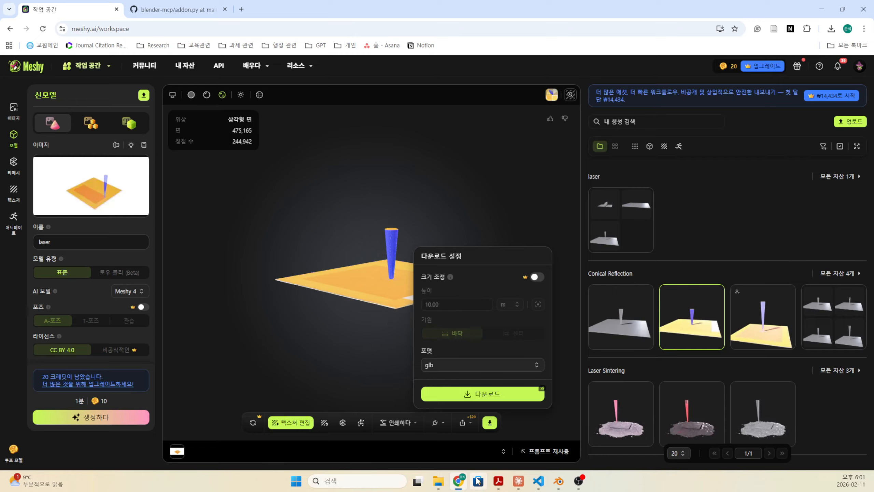
pyautogui.click(564, 485)
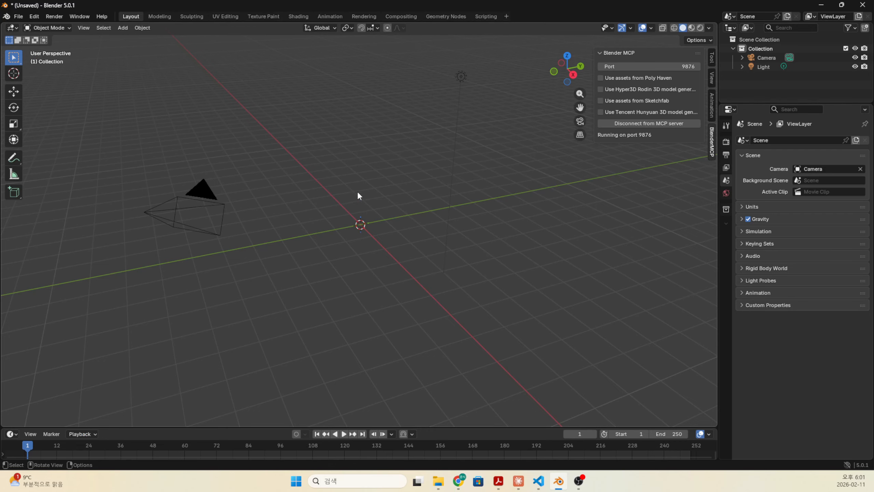
pyautogui.click(20, 16)
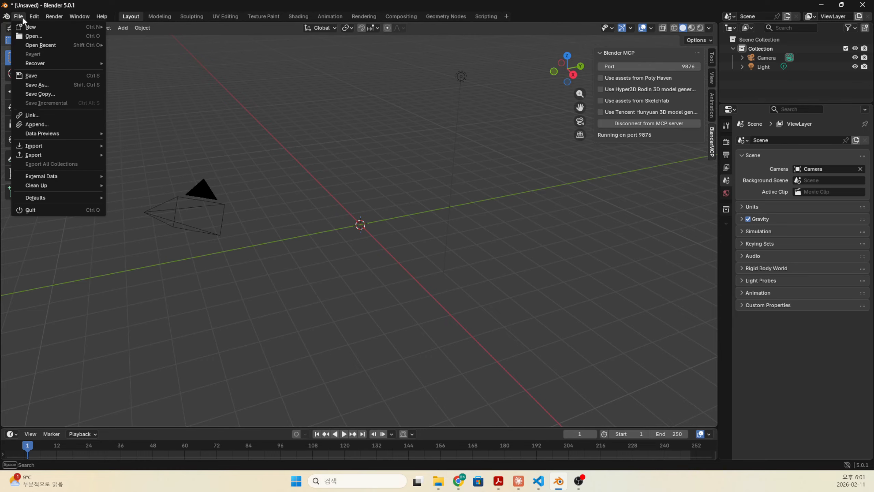
pyautogui.moveTo(48, 145)
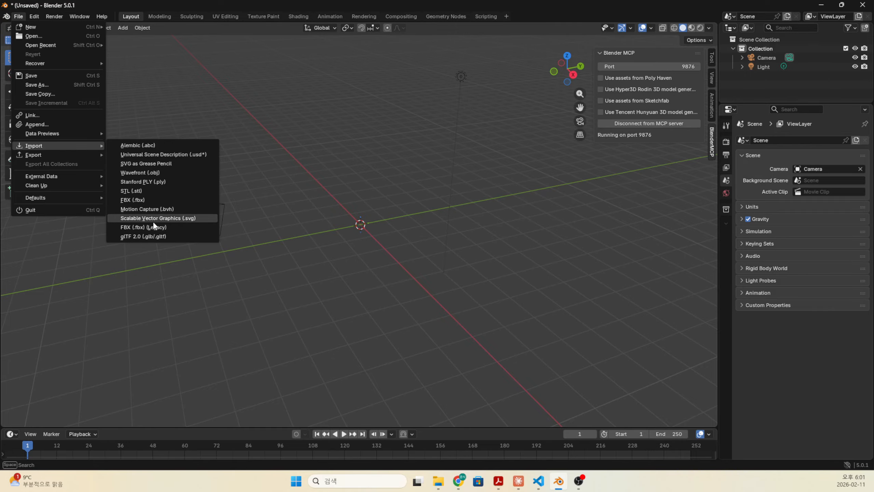
pyautogui.click(153, 236)
pyautogui.press('Escape')
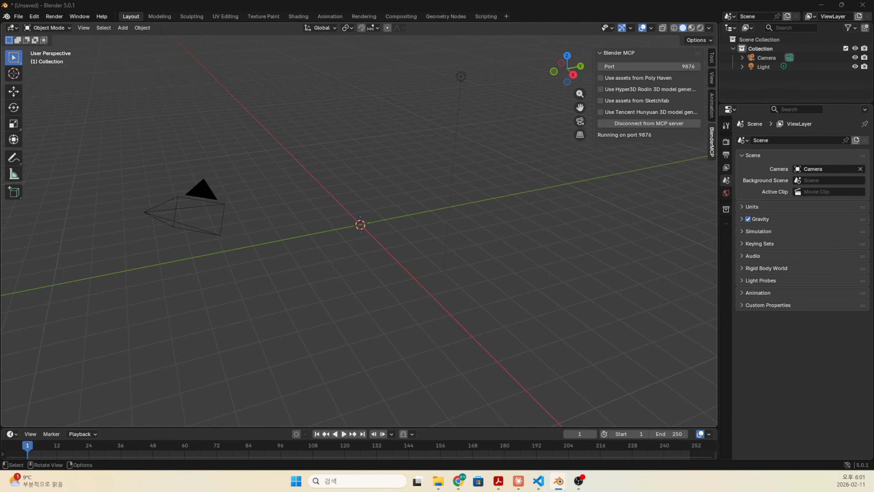
pyautogui.moveTo(873, 161); pyautogui.dragTo(285, 99)
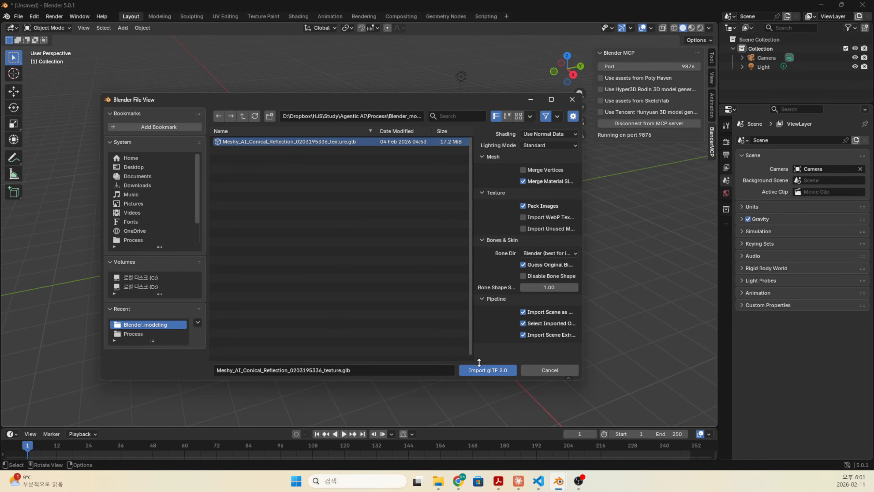
pyautogui.click(487, 370)
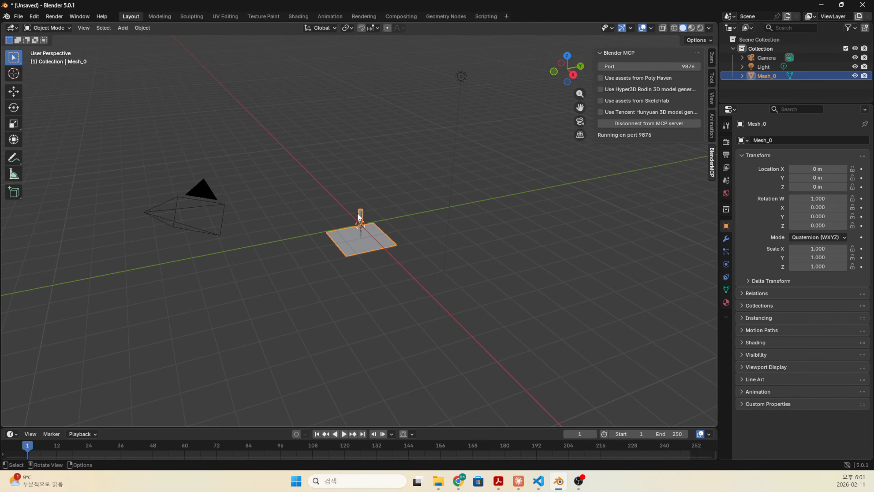
# - Examine the imported cone and plate mesh from several angles and expand its hierarchy down to the material, leaving it deselected
pyautogui.scroll(8, 360, 227)
pyautogui.scroll(3, 358, 235)
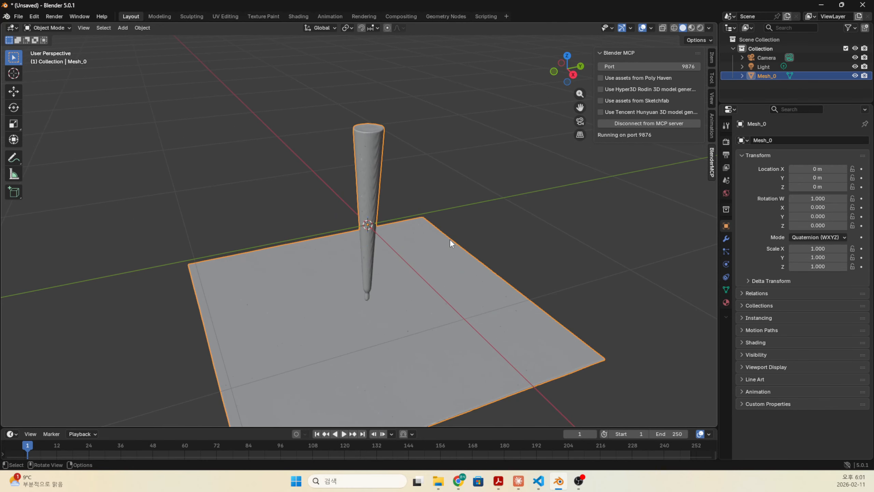
pyautogui.click(481, 248)
pyautogui.click(442, 267)
pyautogui.moveTo(428, 263); pyautogui.dragTo(465, 227, button='middle')
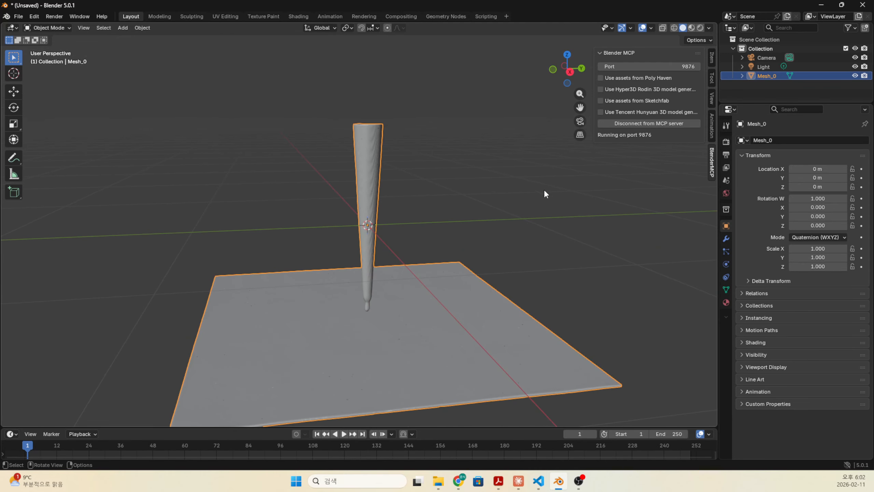
pyautogui.click(743, 76)
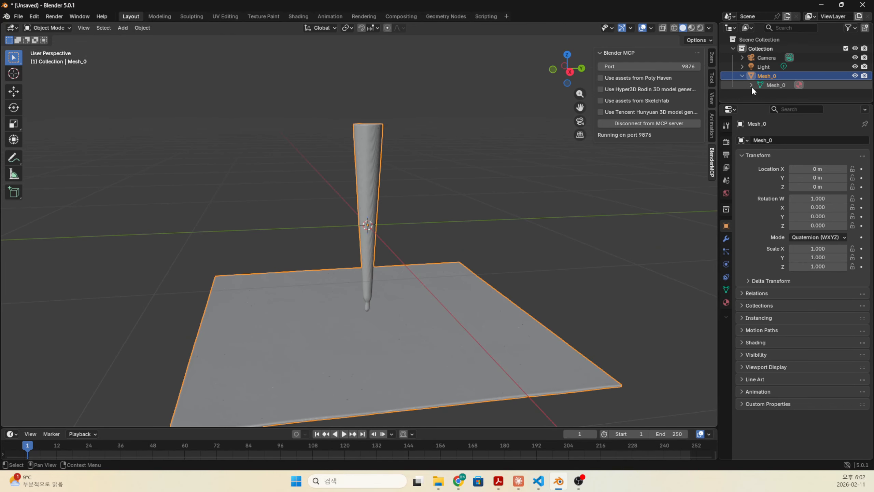
pyautogui.click(752, 85)
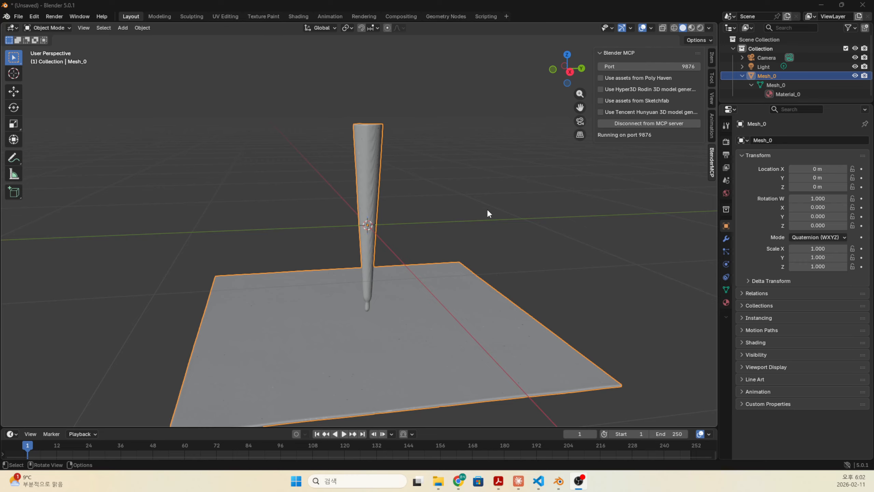
pyautogui.moveTo(487, 211); pyautogui.dragTo(384, 172, button='middle')
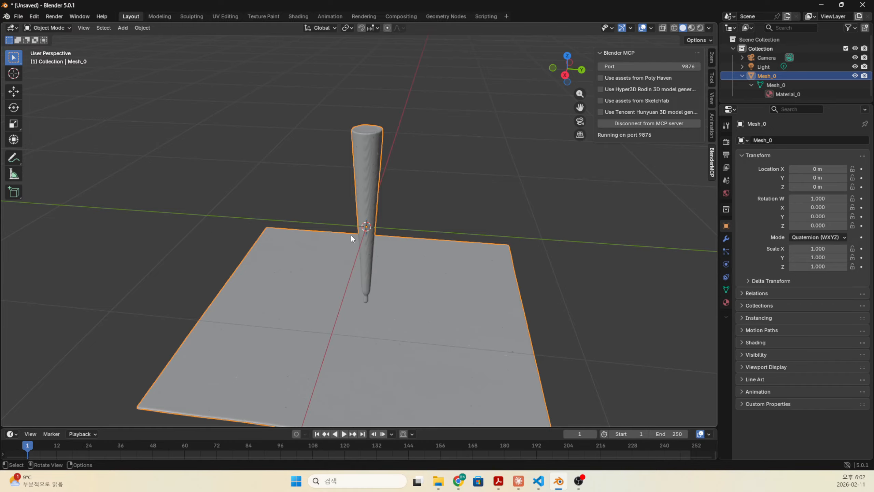
pyautogui.moveTo(437, 251); pyautogui.dragTo(403, 260, button='middle')
pyautogui.scroll(-4, 449, 253)
pyautogui.scroll(2, 418, 248)
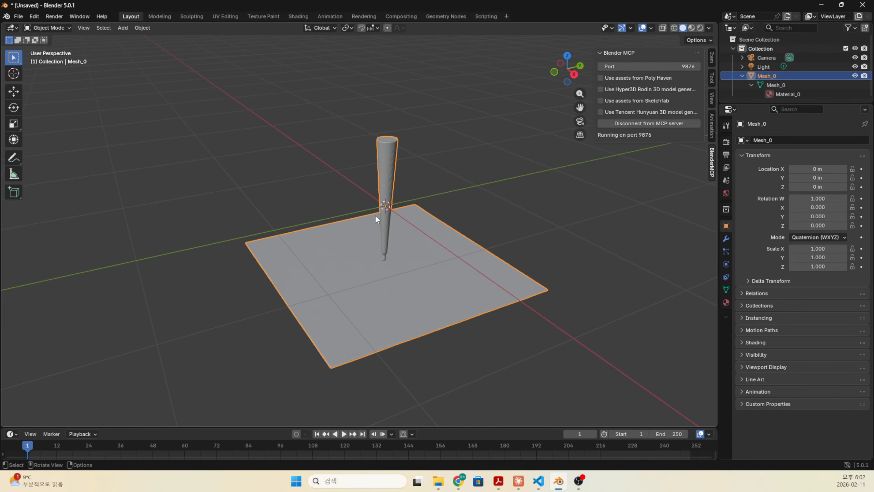
pyautogui.click(469, 165)
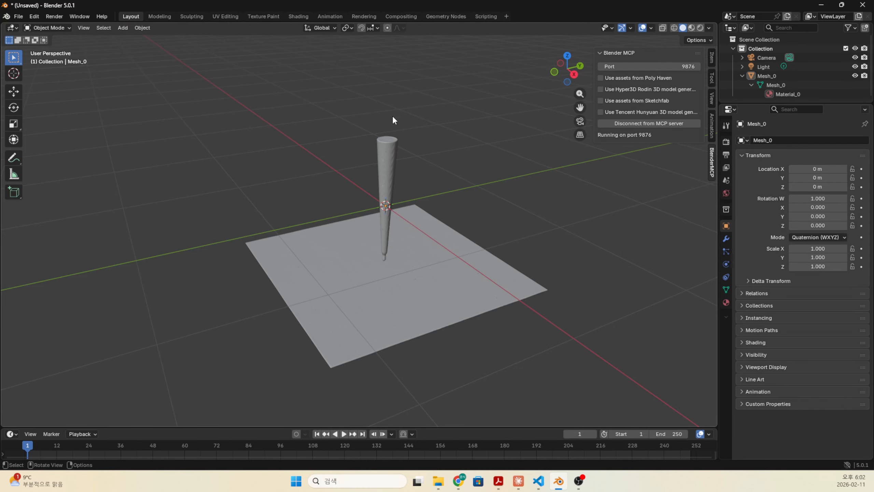
# - Switch to Claude and arrange it side by side with the Blender window, Claude in the left half
pyautogui.moveTo(513, 6); pyautogui.dragTo(454, 1)
pyautogui.click(519, 481)
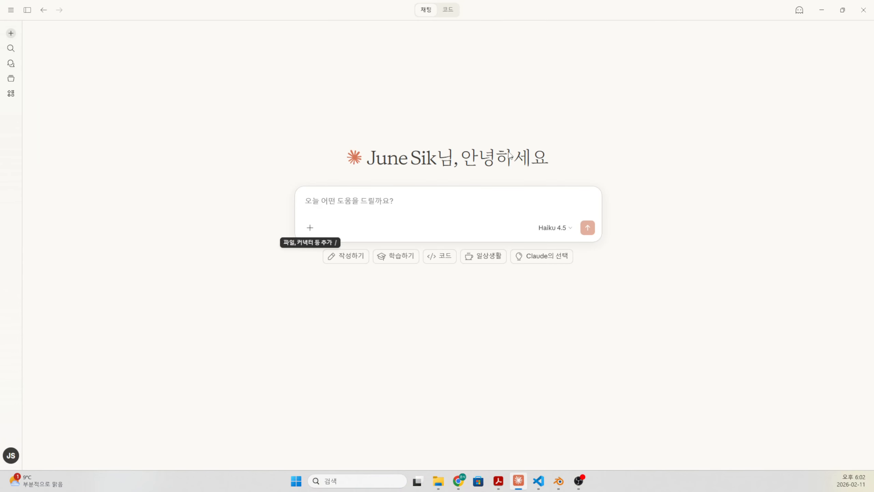
pyautogui.moveTo(523, 4); pyautogui.dragTo(355, 34)
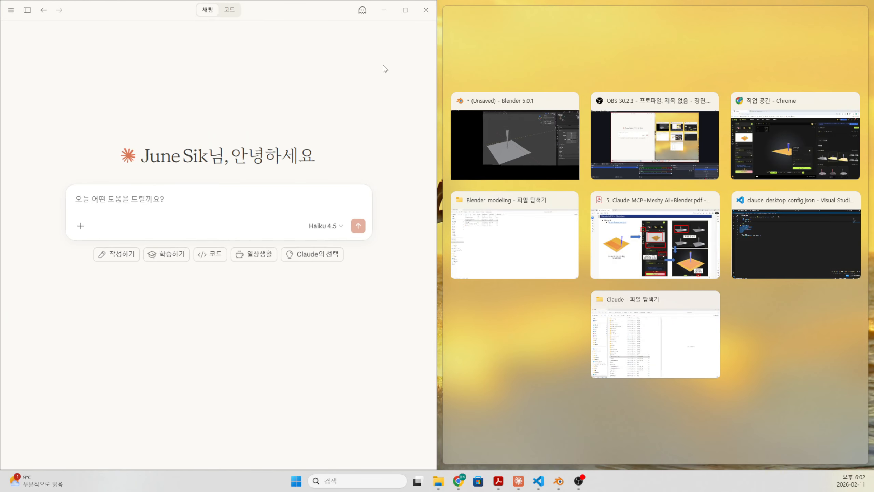
pyautogui.click(517, 150)
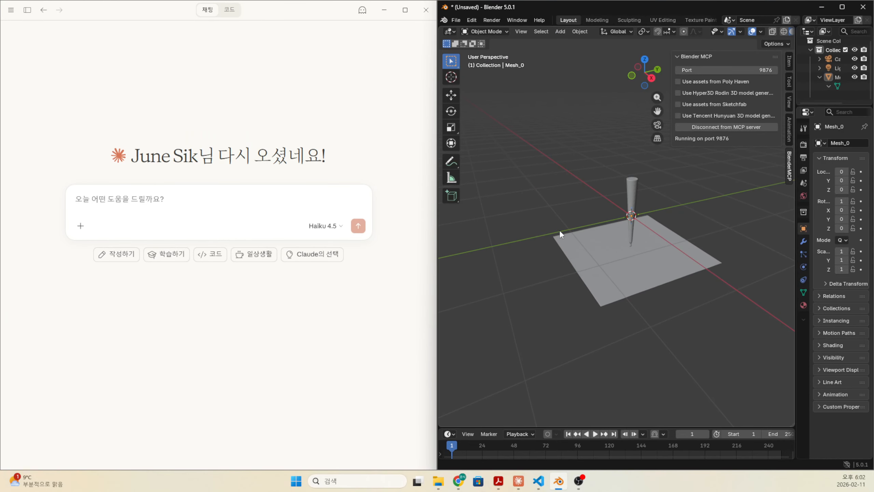
# - Write the Claude prompt "blender에서 가져온 모델은 레이저 광원이 기판에 조사되는 schematic이야. 광원과 기판을 분리해줘." and choose Haiku 4.5
pyautogui.click(215, 320)
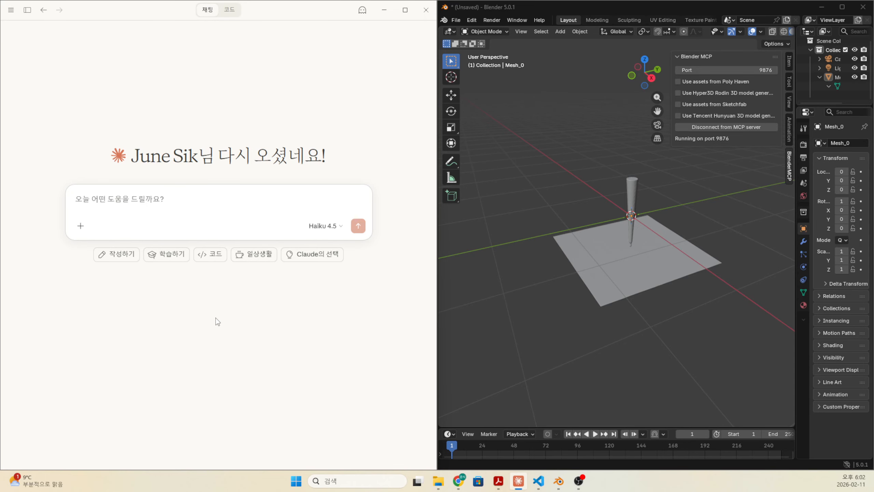
pyautogui.write('ㅇ')
pyautogui.press('BackSpace')
pyautogui.write('ㅠㅣ두')
pyautogui.press('BackSpace')
pyautogui.press('BackSpace')
pyautogui.press('BackSpace')
pyautogui.press('BackSpace')
pyautogui.press('Hangul')
pyautogui.write('bl')
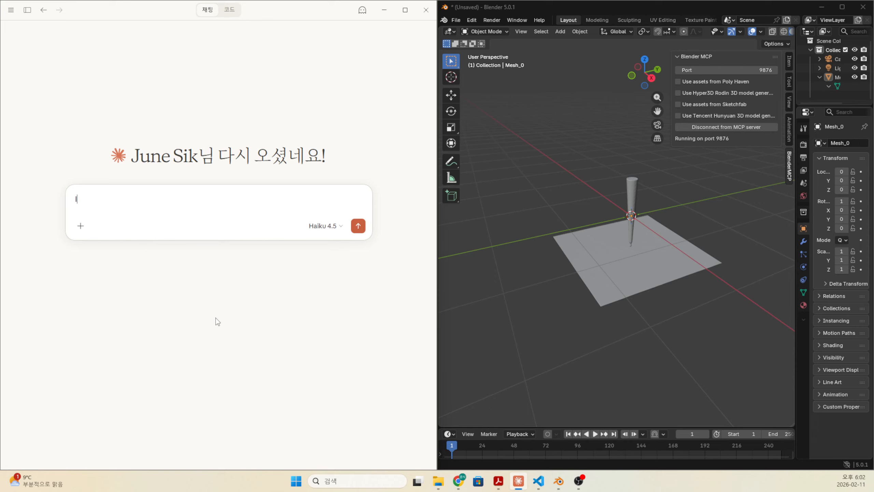
pyautogui.write('ender')
pyautogui.press('Hangul')
pyautogui.write('에서 가져온 모델은')
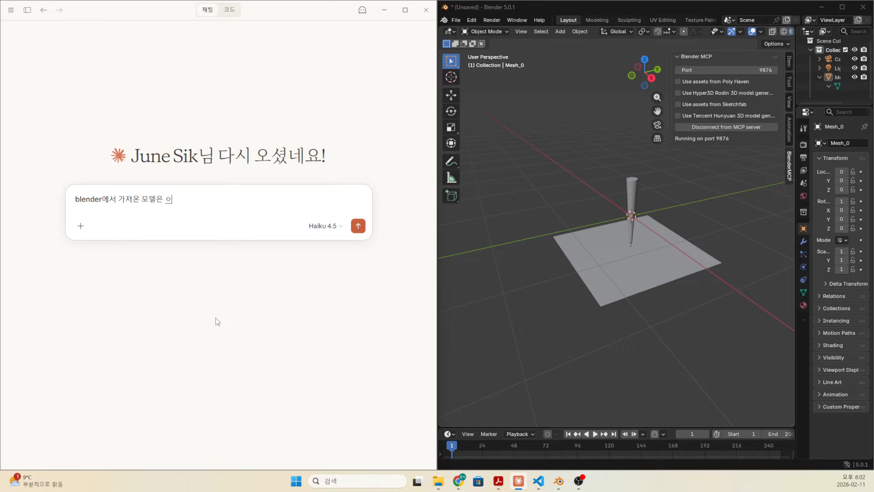
pyautogui.write(' 레이저 광우원으')
pyautogui.press('BackSpace')
pyautogui.write('이')
pyautogui.write('기판에 조사된')
pyautogui.write('는')
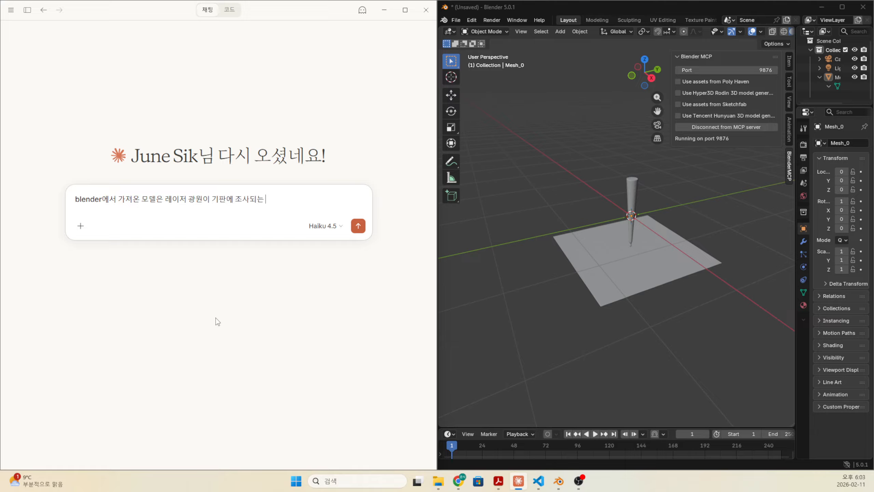
pyautogui.write(' schematic이야. 광원과 기판을 분리해줘.')
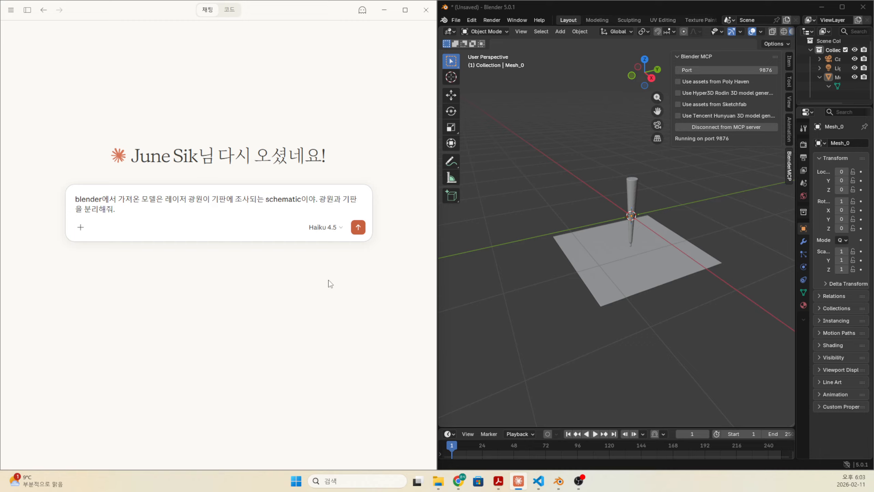
pyautogui.click(325, 229)
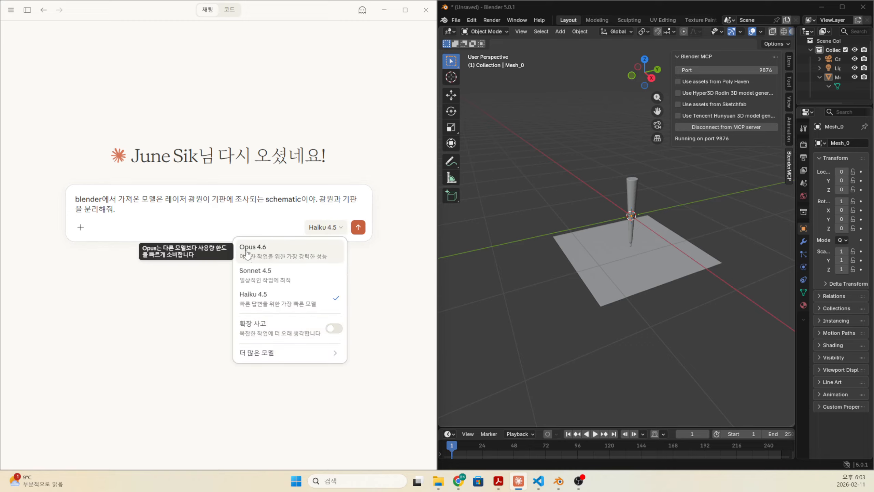
pyautogui.click(264, 302)
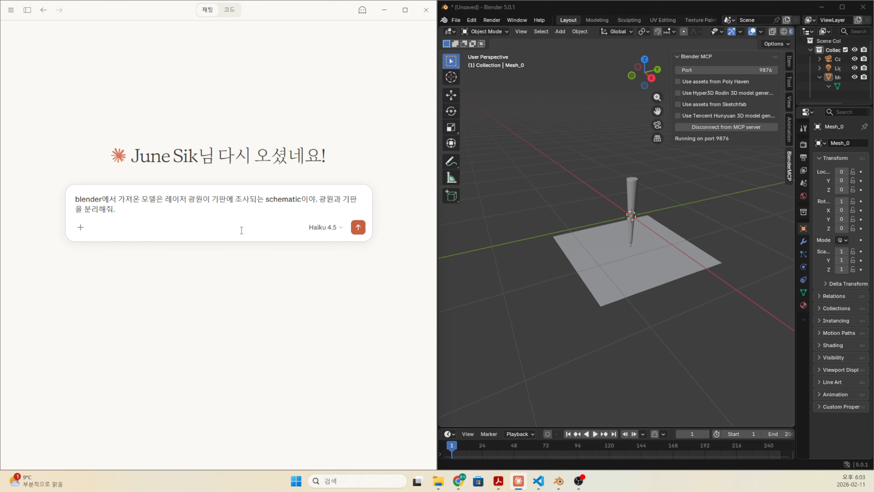
# - Send the separation prompt to Claude and read through the request and response of its Get scene info call
pyautogui.click(358, 229)
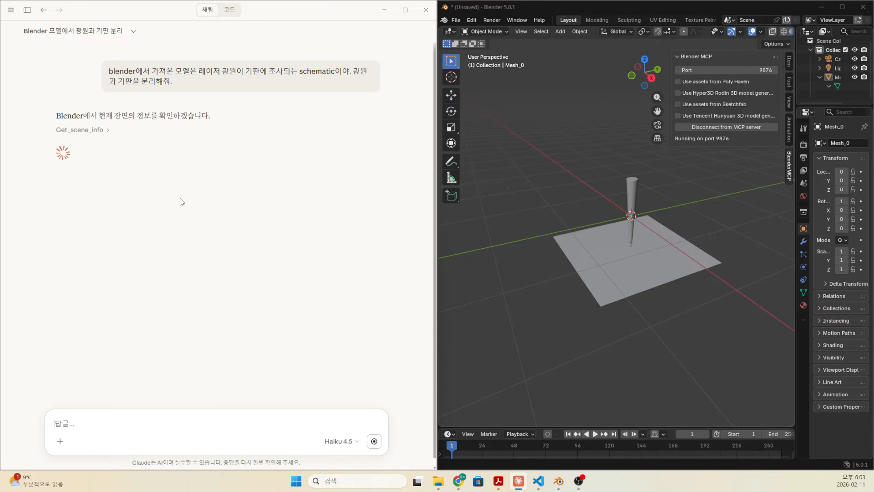
pyautogui.click(83, 130)
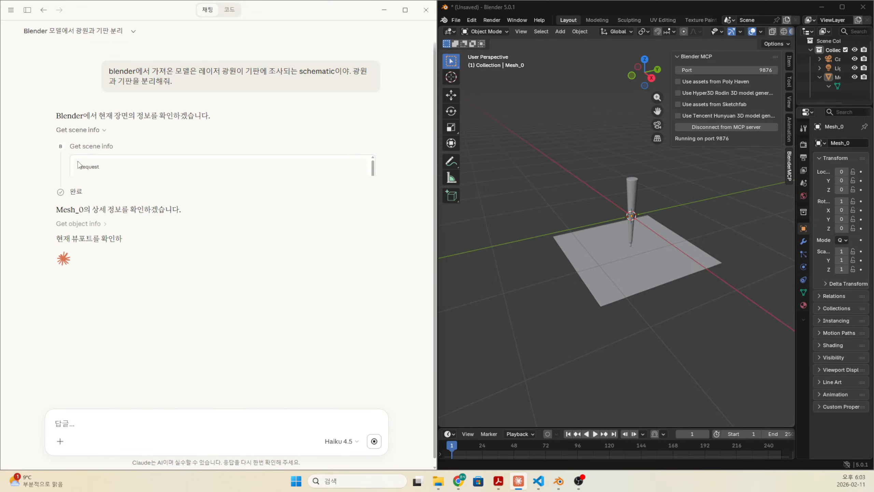
pyautogui.scroll(-3, 192, 195)
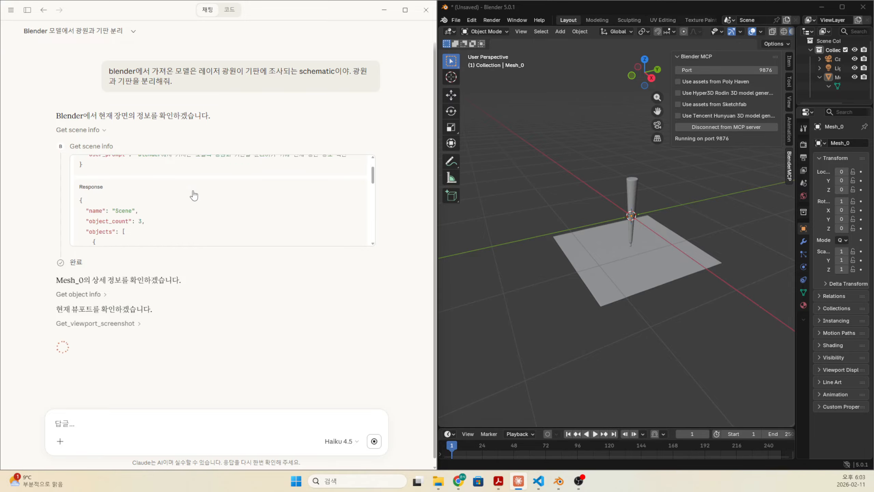
pyautogui.scroll(-10, 144, 197)
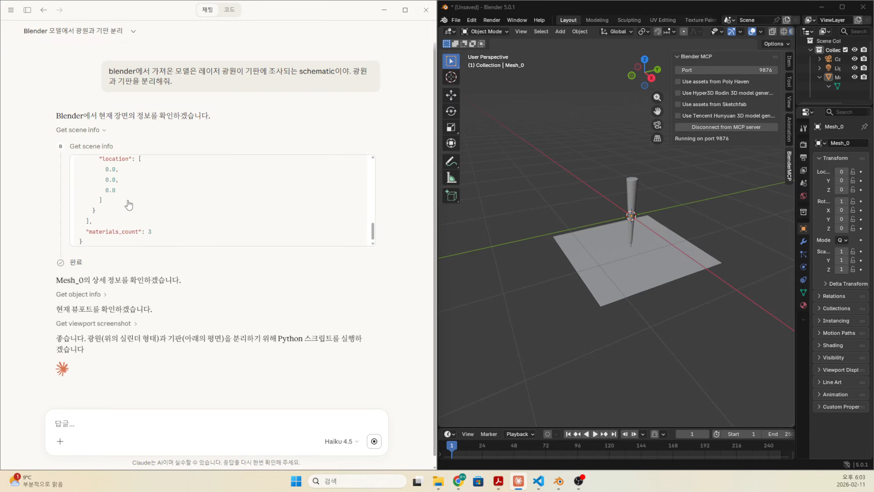
pyautogui.click(72, 137)
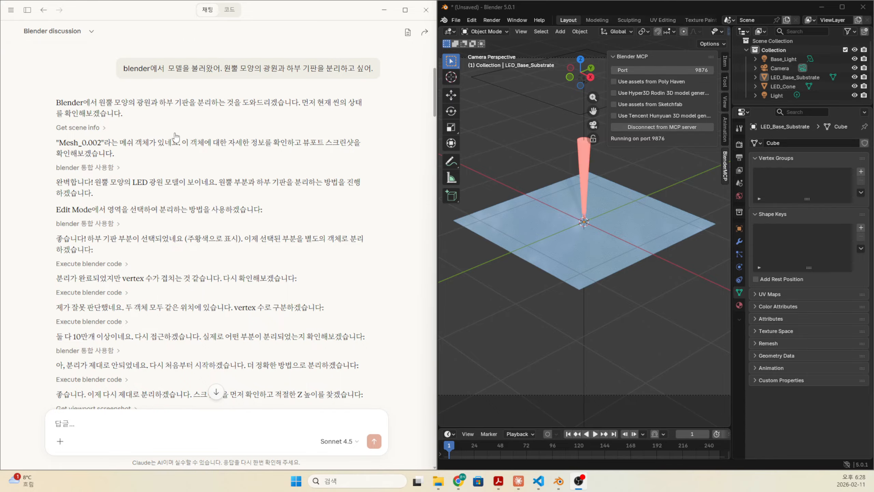
# - Review the Blender discussion from the cone and substrate separation request through the recoloring and substrate rebuild to the final result summary
pyautogui.scroll(-5, 182, 148)
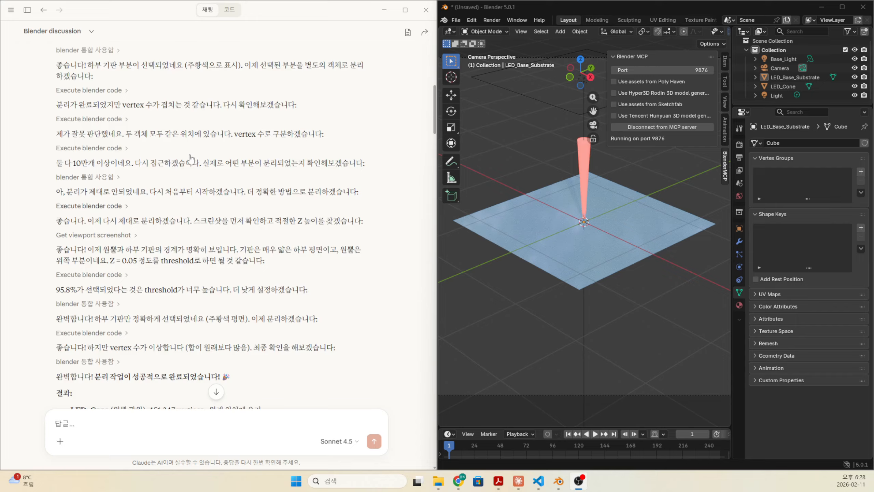
pyautogui.scroll(6, 191, 158)
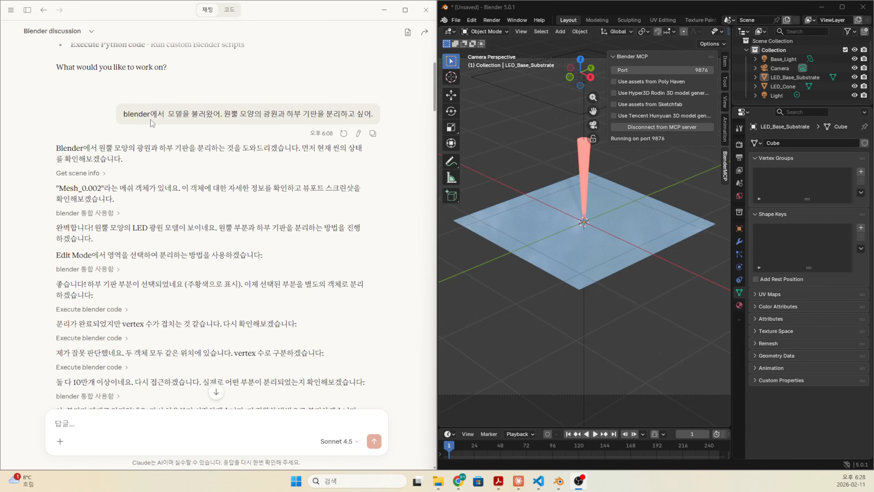
pyautogui.scroll(-1, 153, 124)
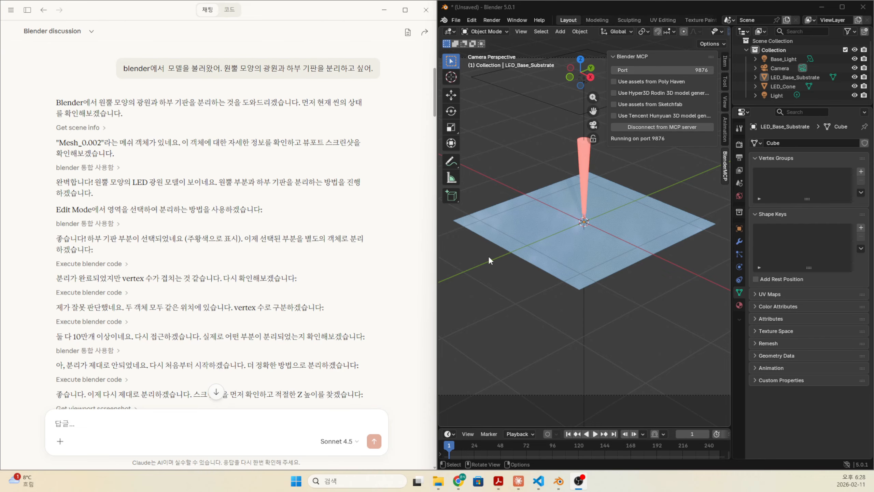
pyautogui.scroll(-6, 147, 108)
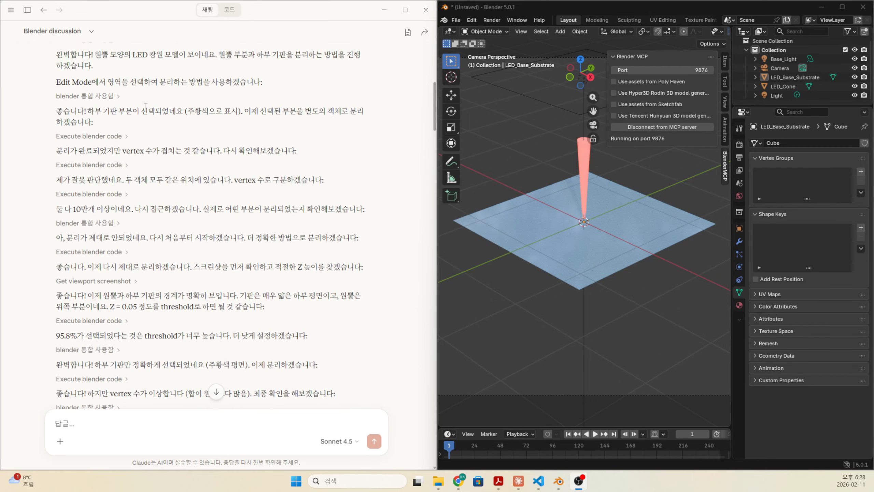
pyautogui.scroll(-7, 147, 107)
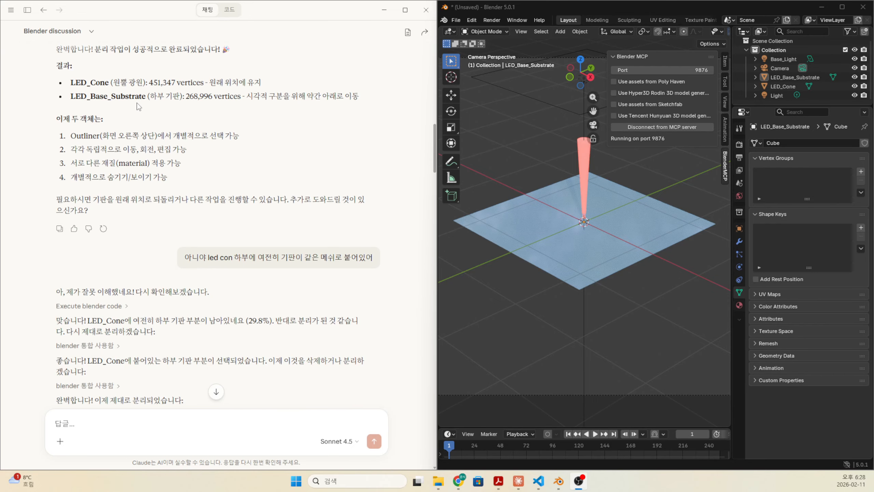
pyautogui.scroll(-1, 129, 137)
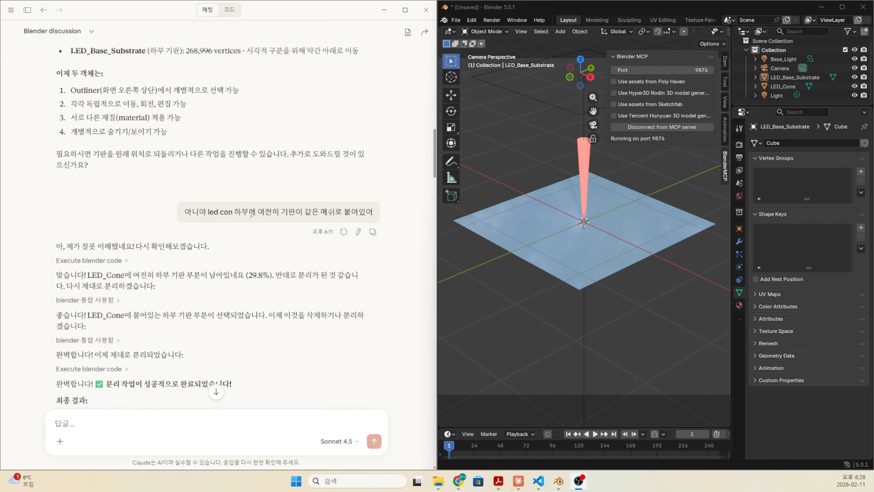
pyautogui.scroll(-12, 248, 212)
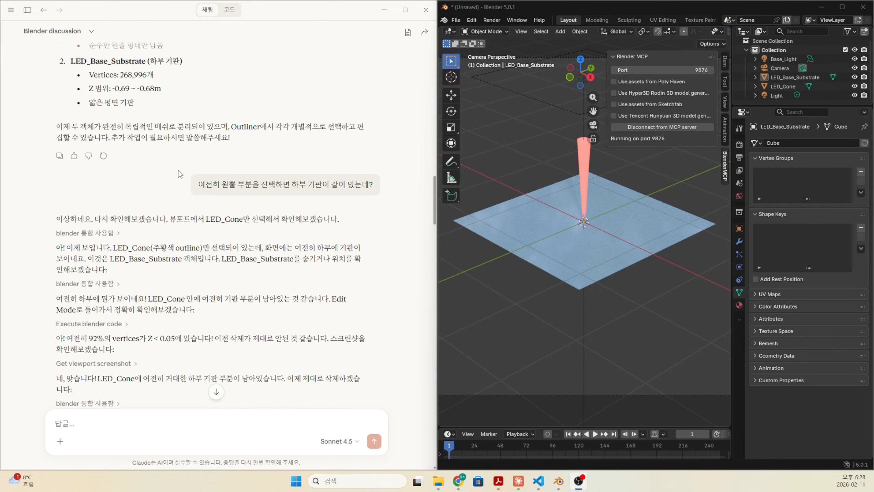
pyautogui.scroll(-20, 172, 145)
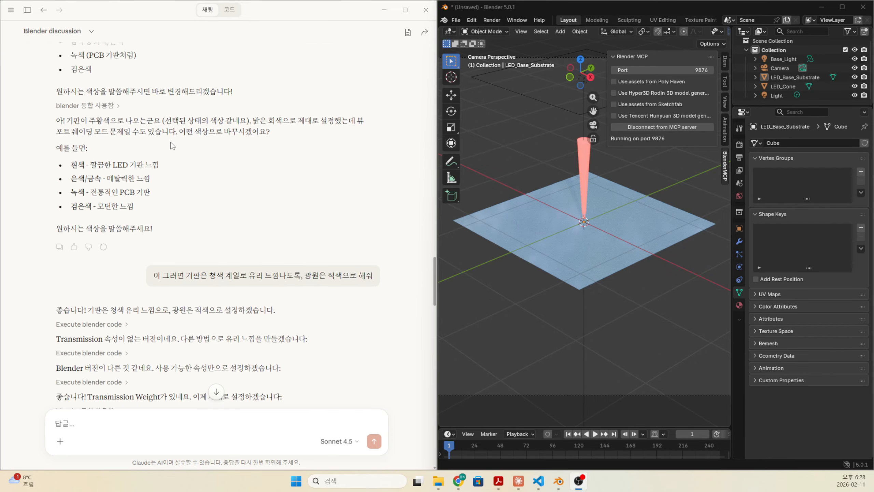
pyautogui.scroll(2, 172, 146)
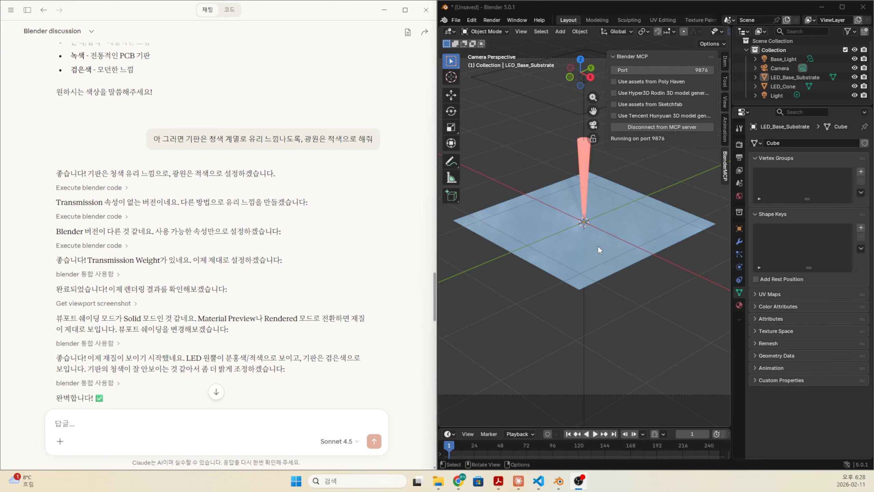
pyautogui.scroll(-20, 256, 158)
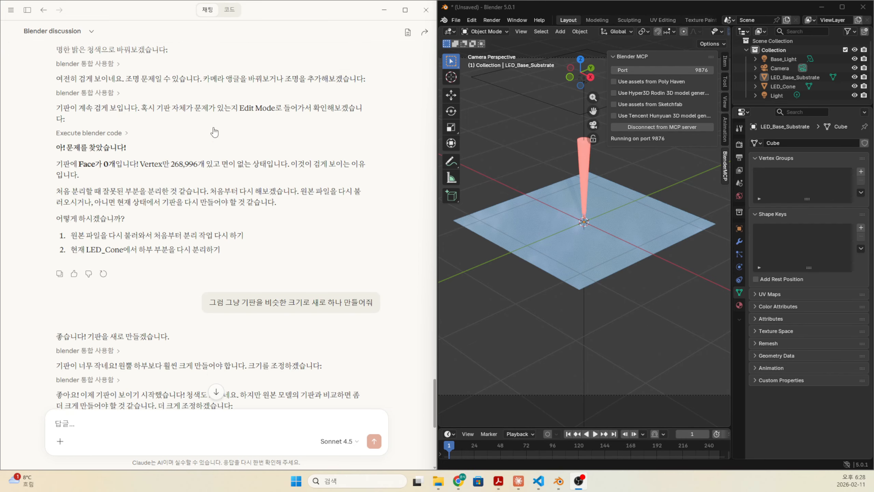
pyautogui.scroll(-7, 214, 132)
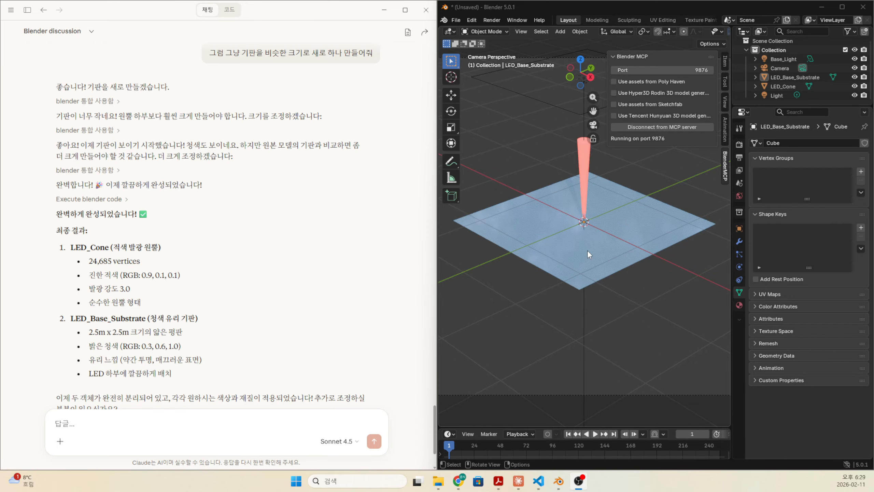
pyautogui.scroll(-3, 255, 241)
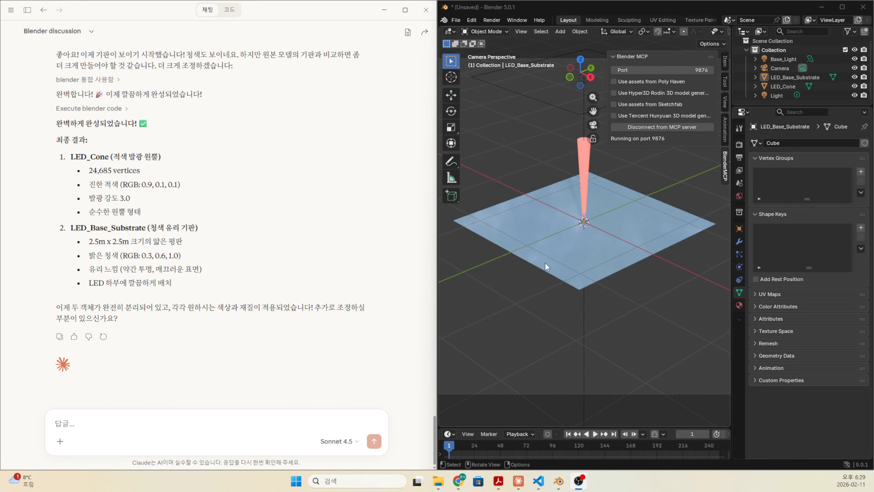
# - Render the current frame in Blender to check the cone and substrate, closing the render window and clearing the selection
pyautogui.press('F12')
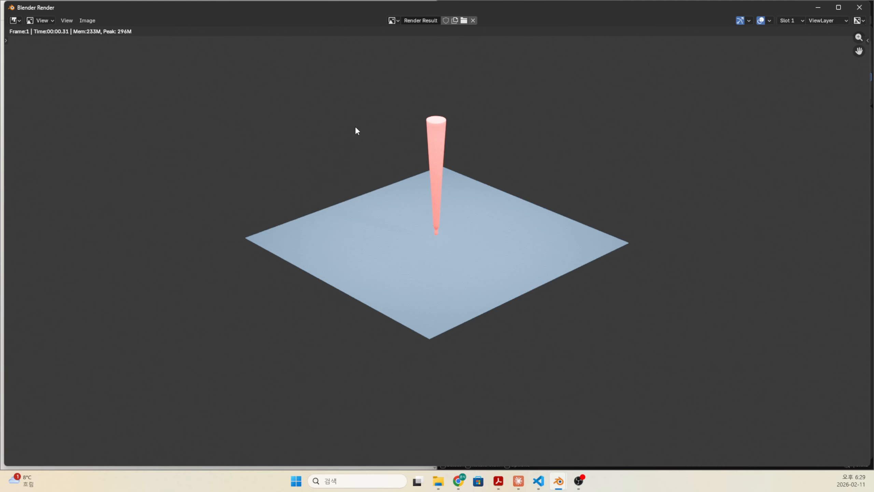
pyautogui.click(860, 7)
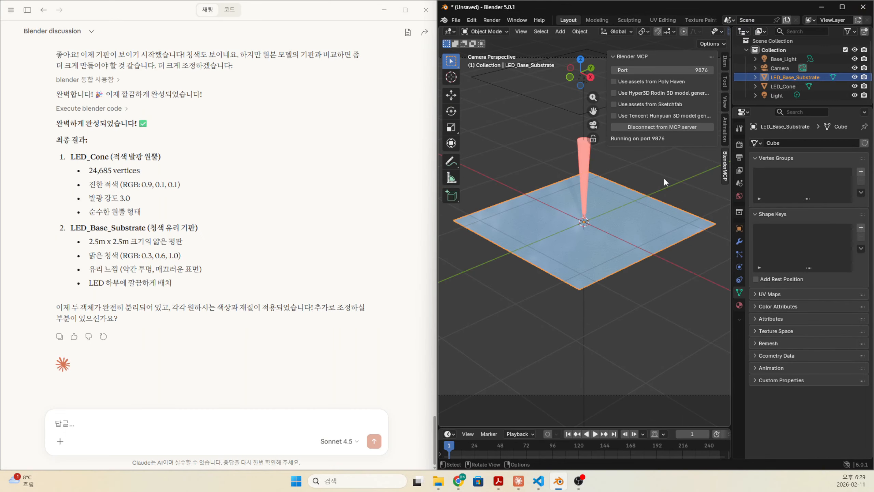
pyautogui.click(521, 141)
# - Maximize the Blender window and move LED_Cone slightly down along Z and a short distance along positive X
pyautogui.click(585, 161)
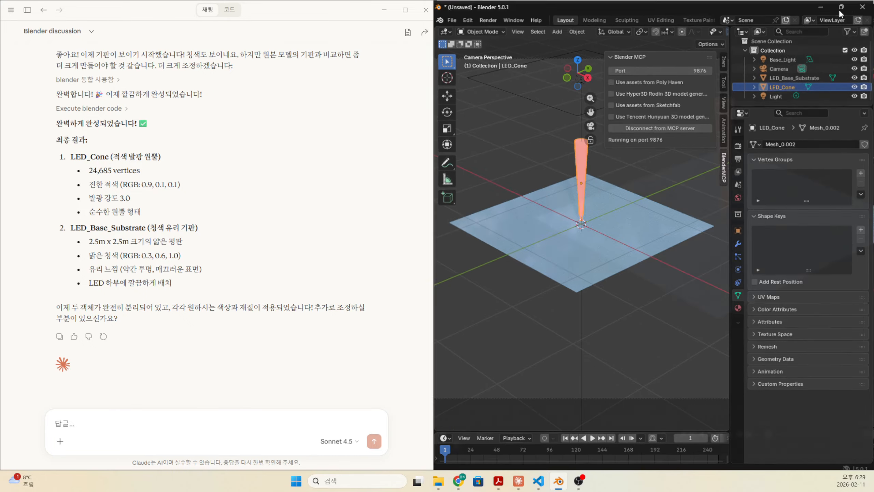
pyautogui.click(839, 9)
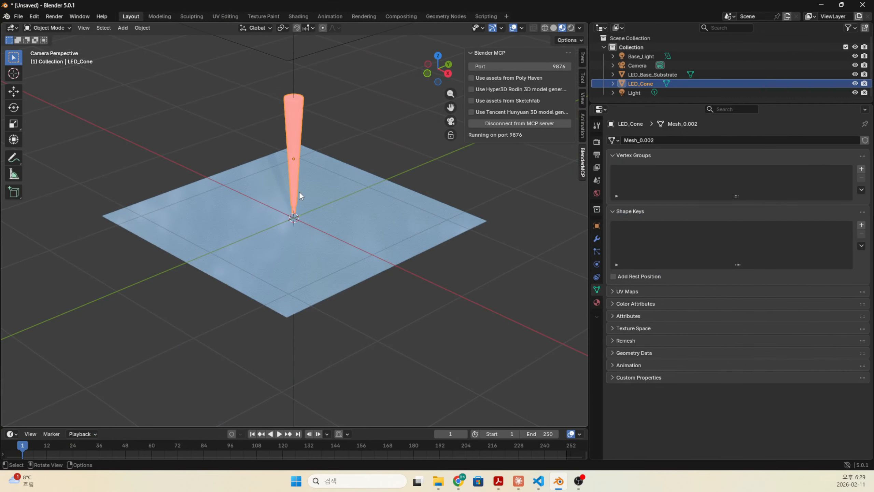
pyautogui.press('g')
pyautogui.press('z')
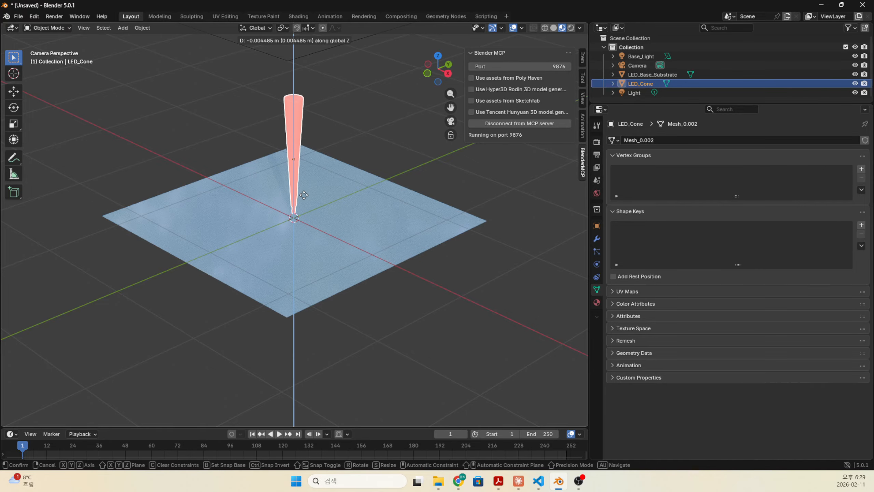
pyautogui.click(303, 209)
pyautogui.press('g')
pyautogui.press('x')
pyautogui.click(326, 240)
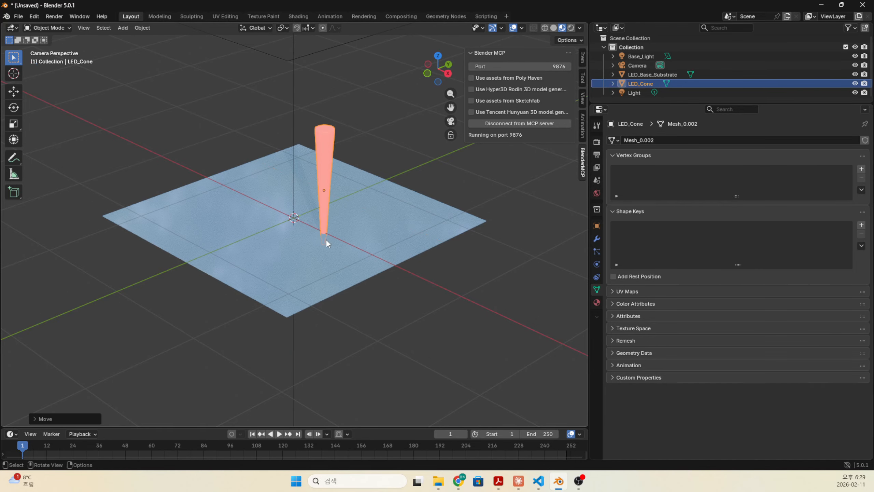
# - Check that LED_Cone and LED_Base_Substrate can be selected separately, leaving everything deselected
pyautogui.click(384, 359)
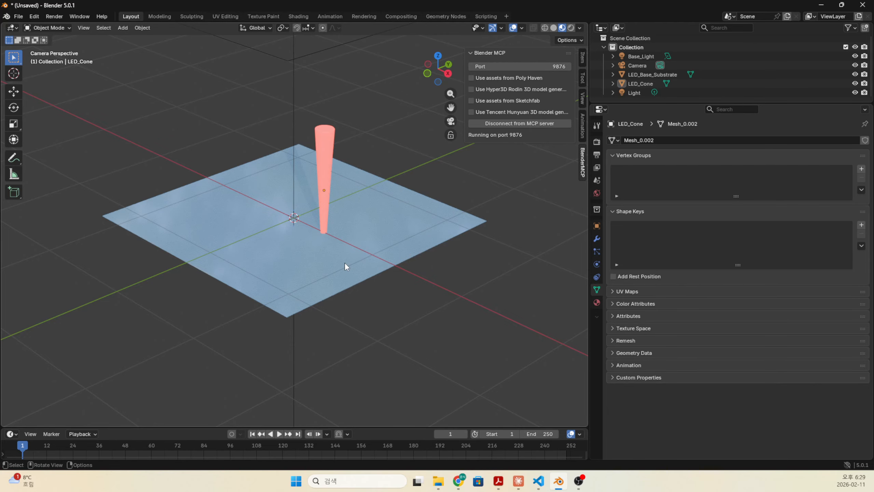
pyautogui.click(326, 163)
pyautogui.click(399, 241)
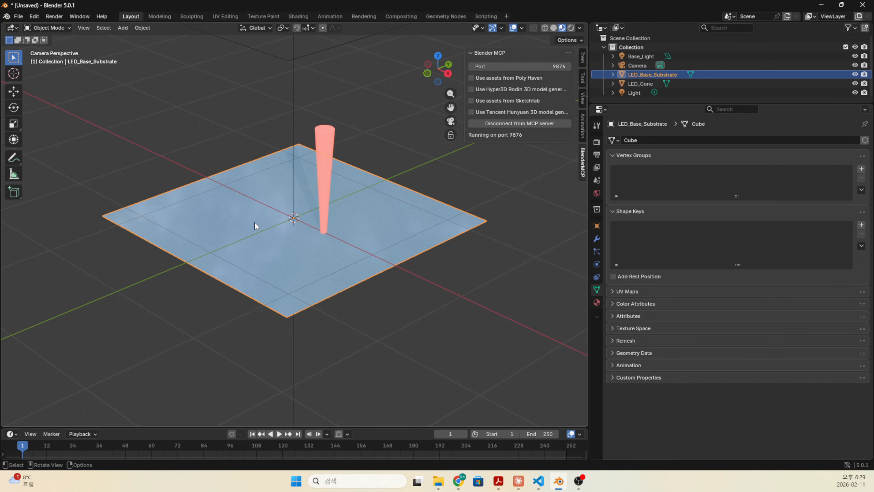
pyautogui.click(354, 292)
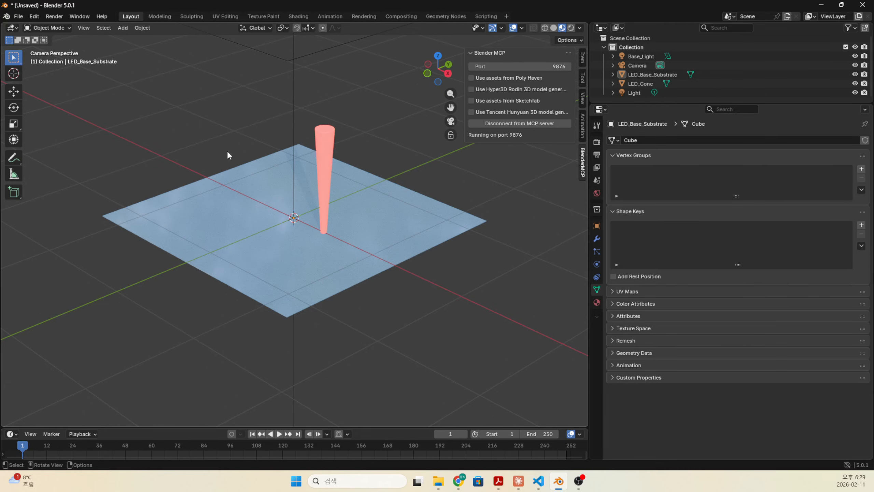
pyautogui.moveTo(489, 2); pyautogui.dragTo(504, 46)
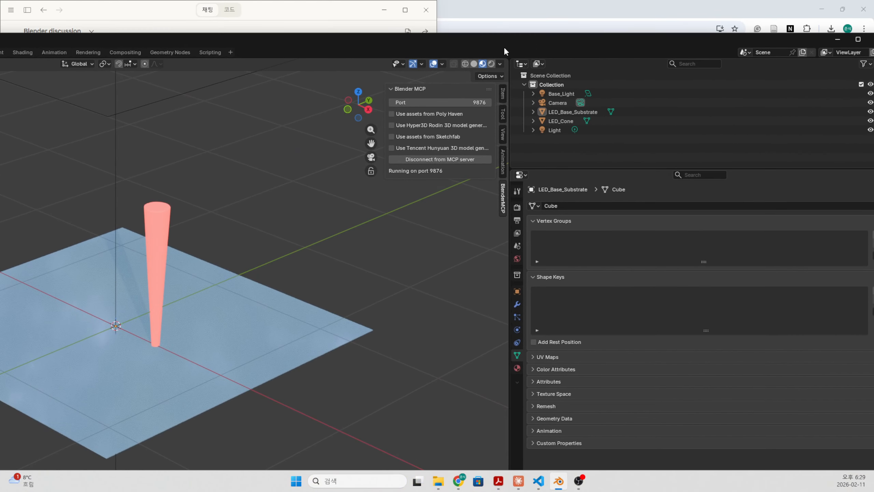
pyautogui.click(859, 40)
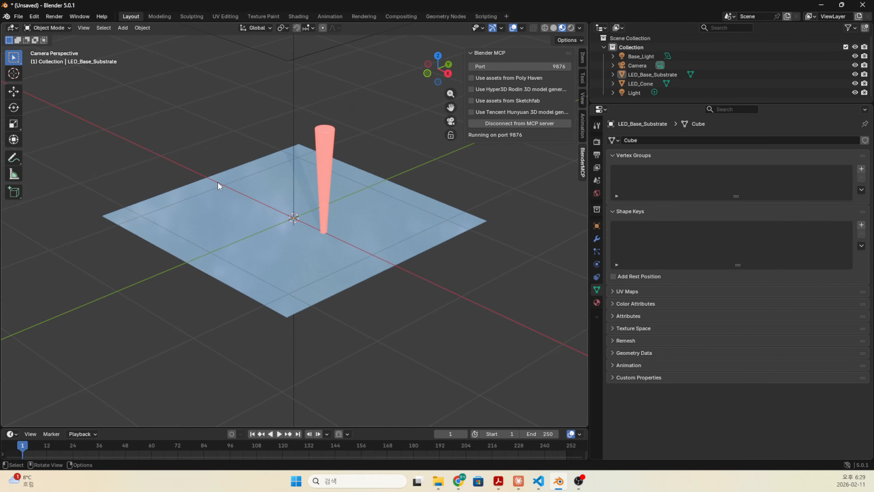